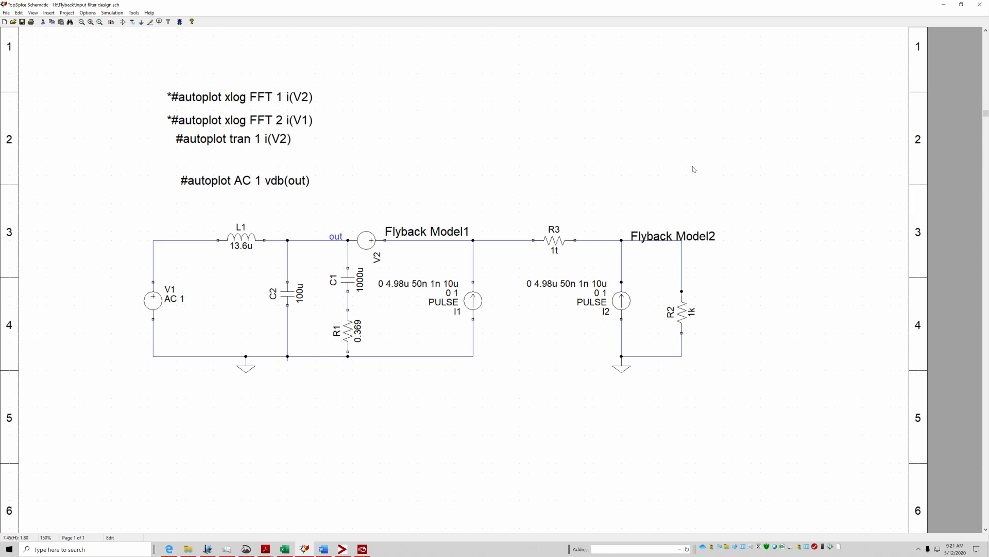
Drag the 'Flyback Model1' label right so it no longer overlaps the V2 source
{"action": "left_click_drag", "start_coordinate": [432, 234], "coordinate": [435, 244]}
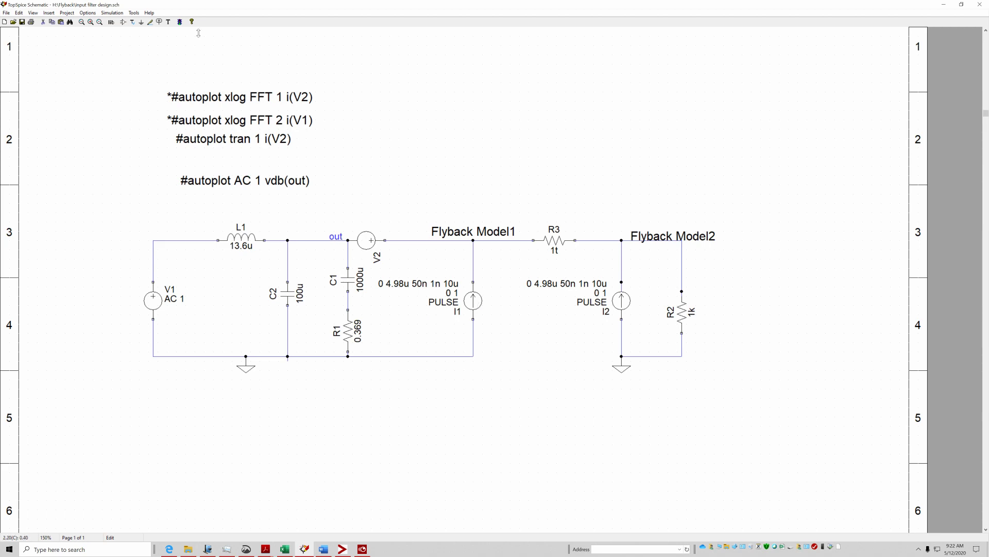
{"action": "left_click", "coordinate": [180, 22]}
Change R3 from 1t to 1 and rerun the simulation so I(V2) peaks near 2.0
{"action": "double_click", "coordinate": [559, 243]}
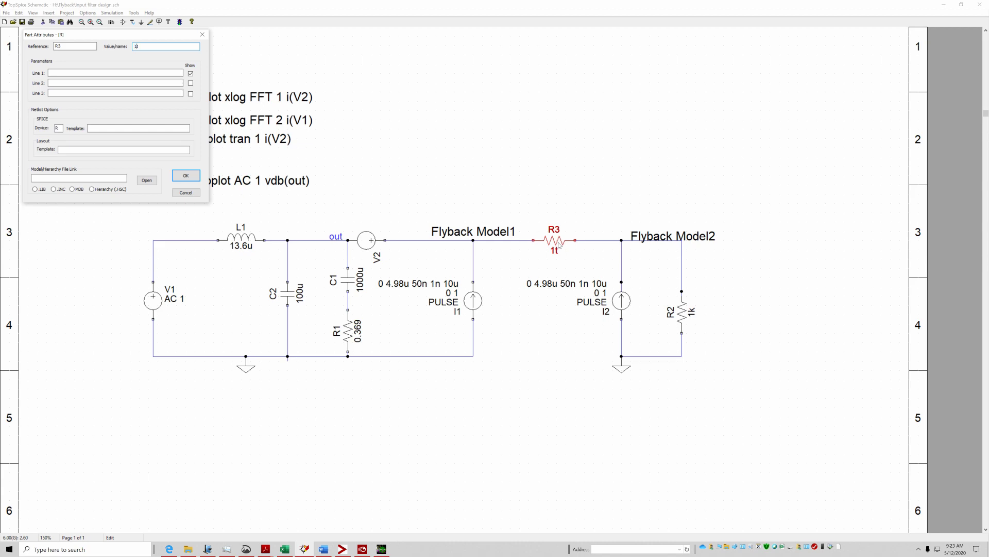
{"action": "key", "text": "Return"}
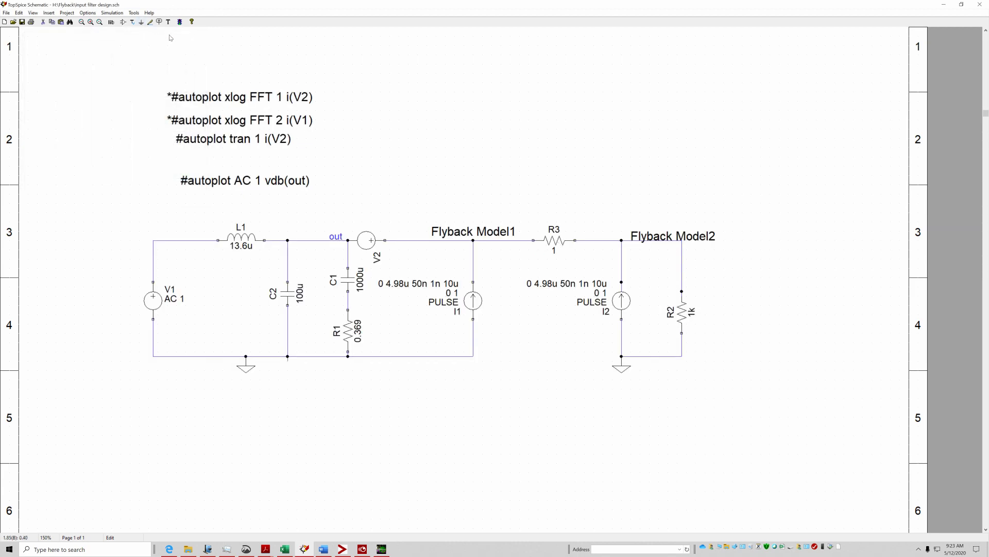
{"action": "left_click", "coordinate": [180, 22]}
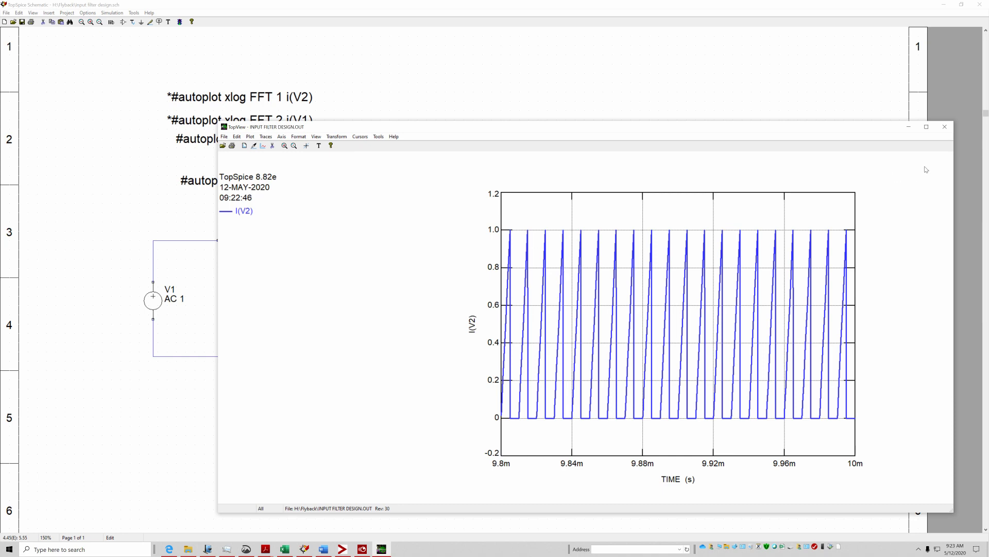
{"action": "left_click", "coordinate": [945, 127]}
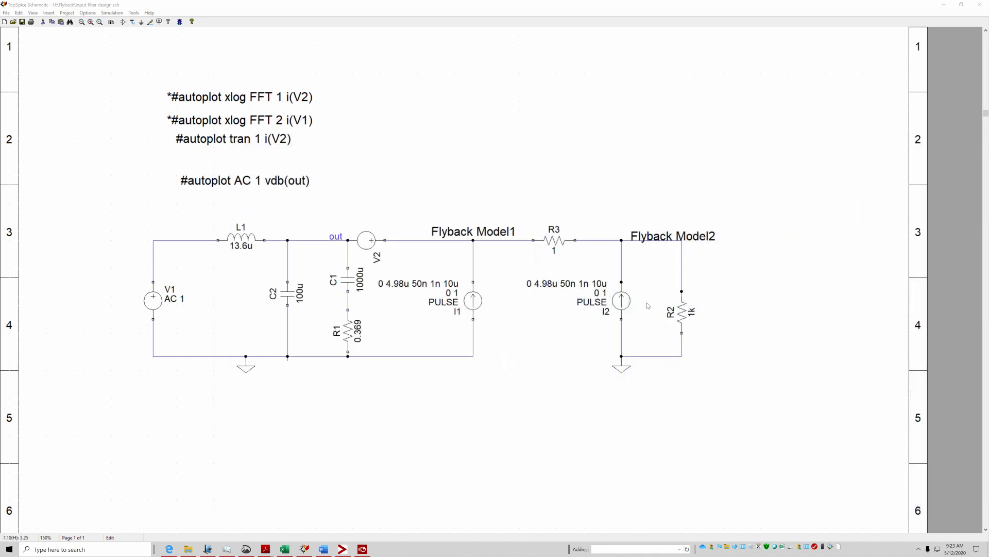
{"action": "left_click", "coordinate": [180, 21]}
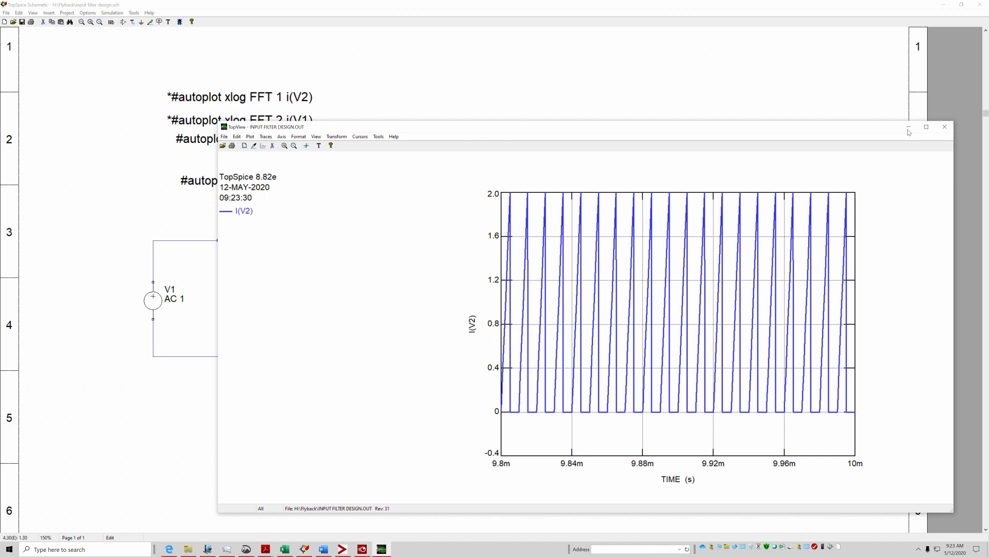
Close the TopView I(V2) plot window to get back to the schematic
{"action": "left_click", "coordinate": [945, 128]}
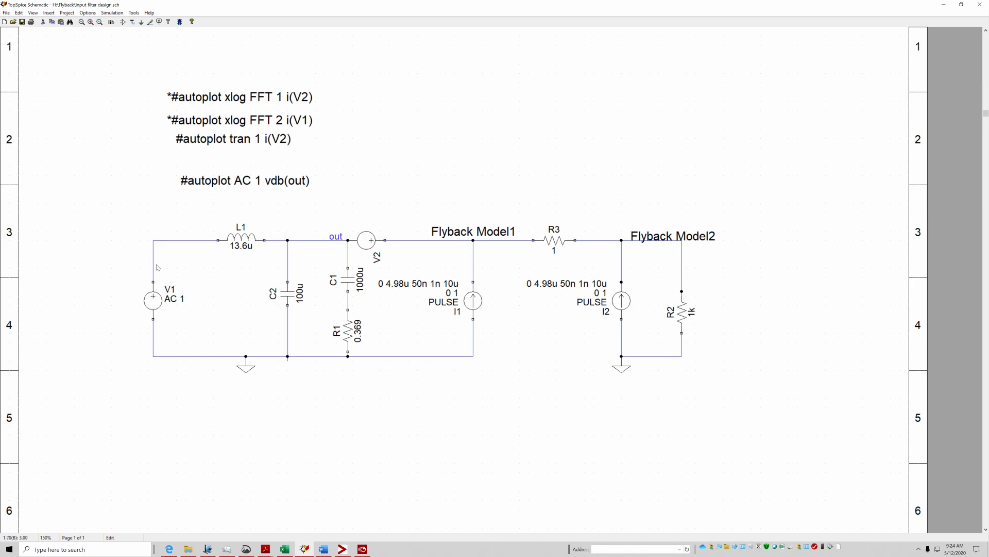
Remove the asterisk from the FFT 2 autoplot line and nudge V2 slightly right
{"action": "double_click", "coordinate": [205, 122]}
{"action": "key", "text": "Home"}
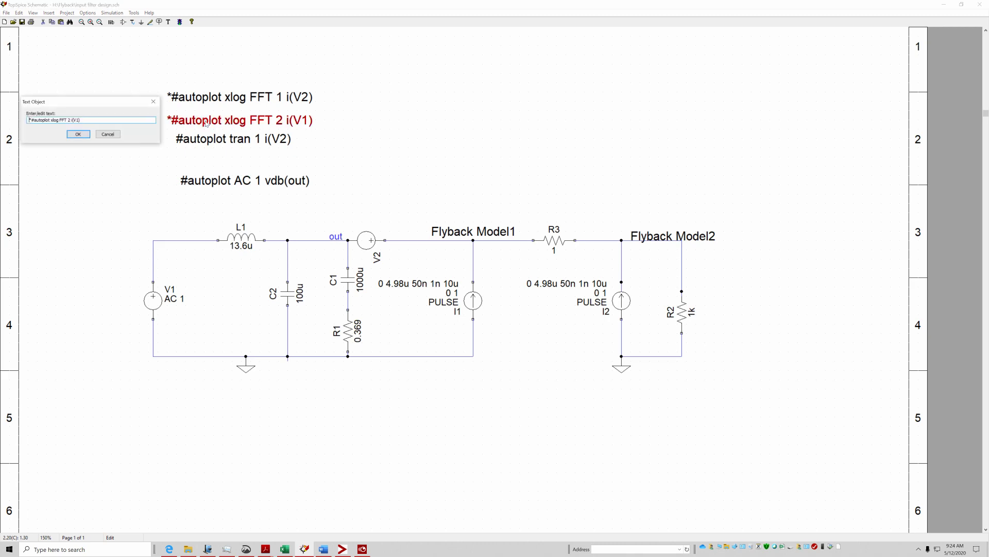
{"action": "key", "text": "Delete"}
{"action": "key", "text": "Return"}
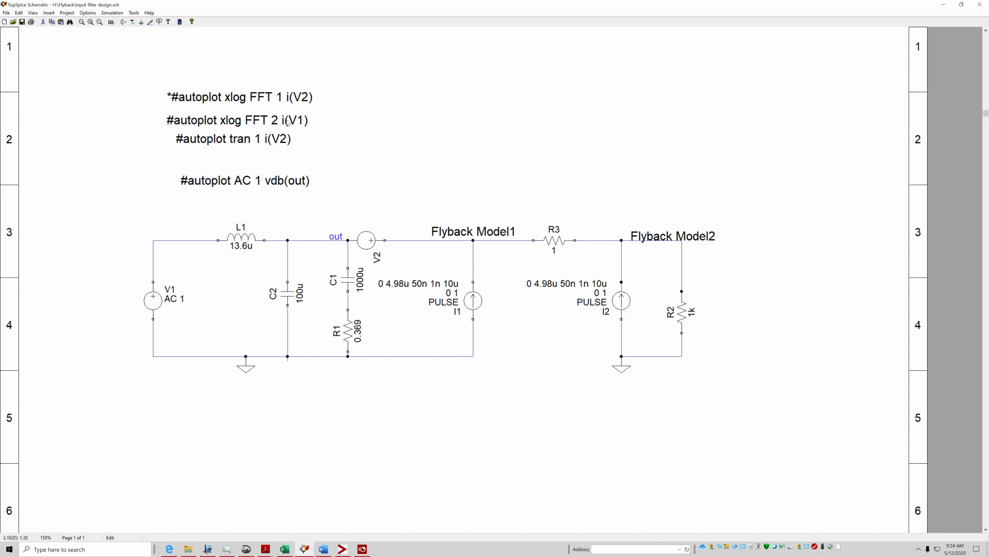
{"action": "left_click_drag", "start_coordinate": [370, 241], "coordinate": [398, 247]}
Uncomment the FFT 1 line so it reads '#autoplot xlog FFT 1 i(V2)'
{"action": "left_click", "coordinate": [194, 96]}
{"action": "double_click", "coordinate": [196, 98]}
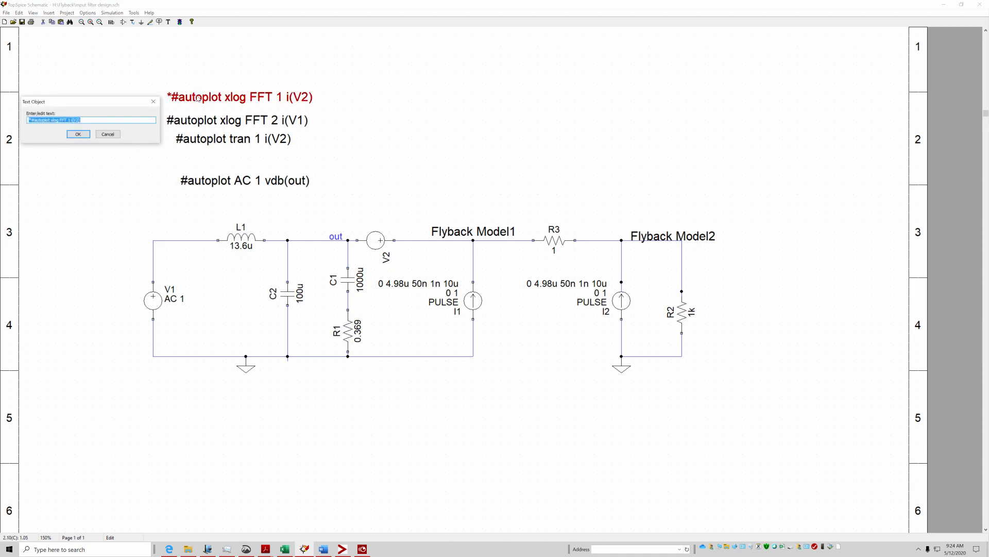
{"action": "key", "text": "Home"}
{"action": "key", "text": "Delete"}
{"action": "key", "text": "Return"}
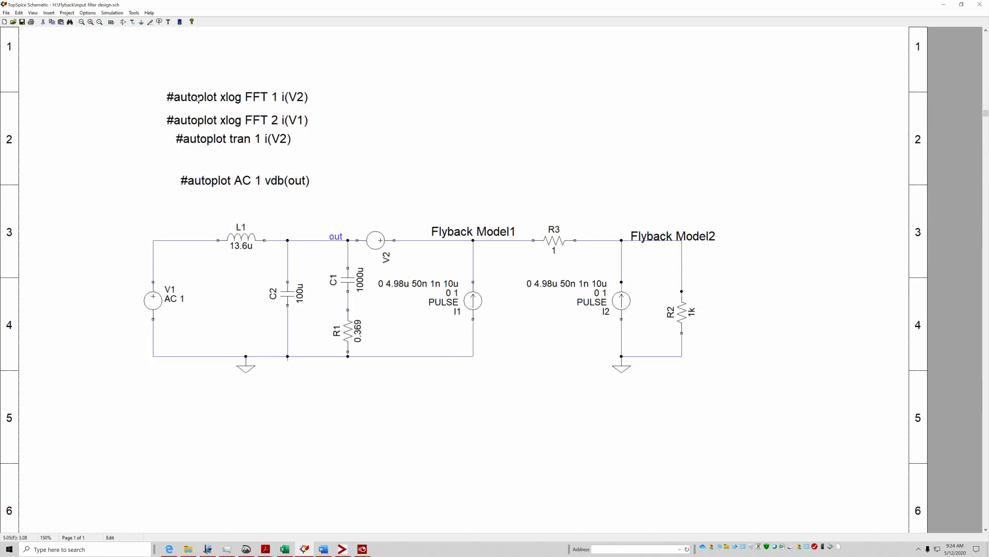
Run the simulation with the FFT autoplots and cut IMFFT(V1) out of plot 1
{"action": "left_click", "coordinate": [179, 22]}
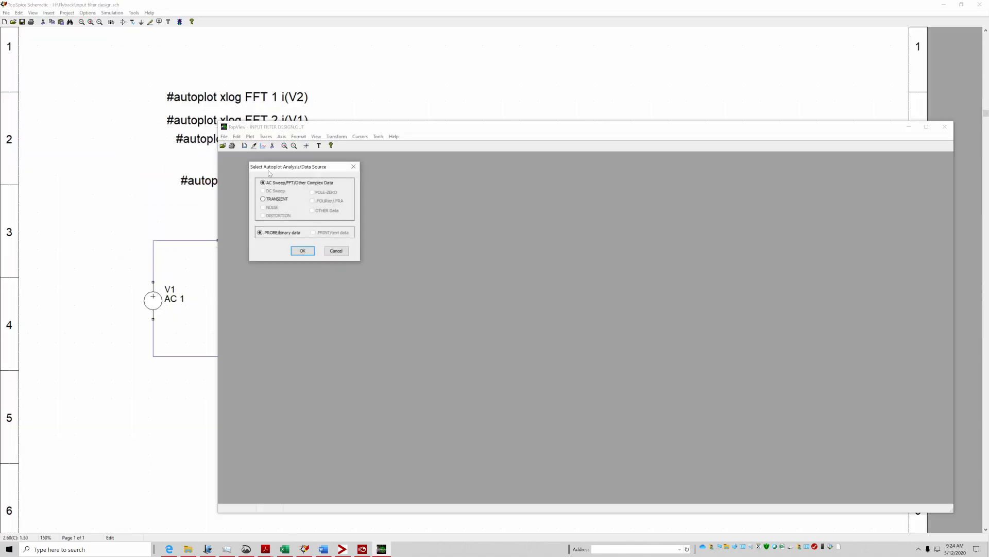
{"action": "left_click", "coordinate": [304, 251]}
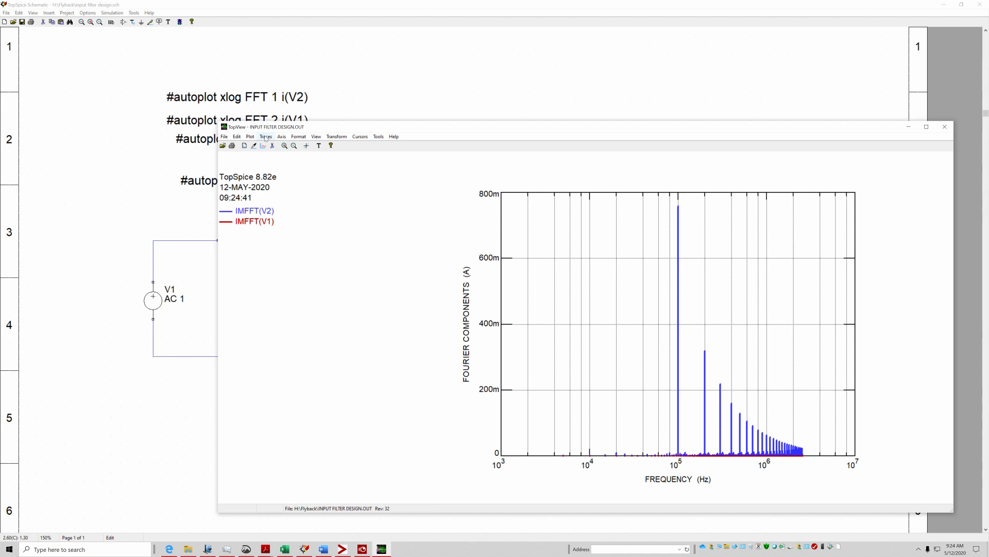
{"action": "left_click", "coordinate": [266, 137]}
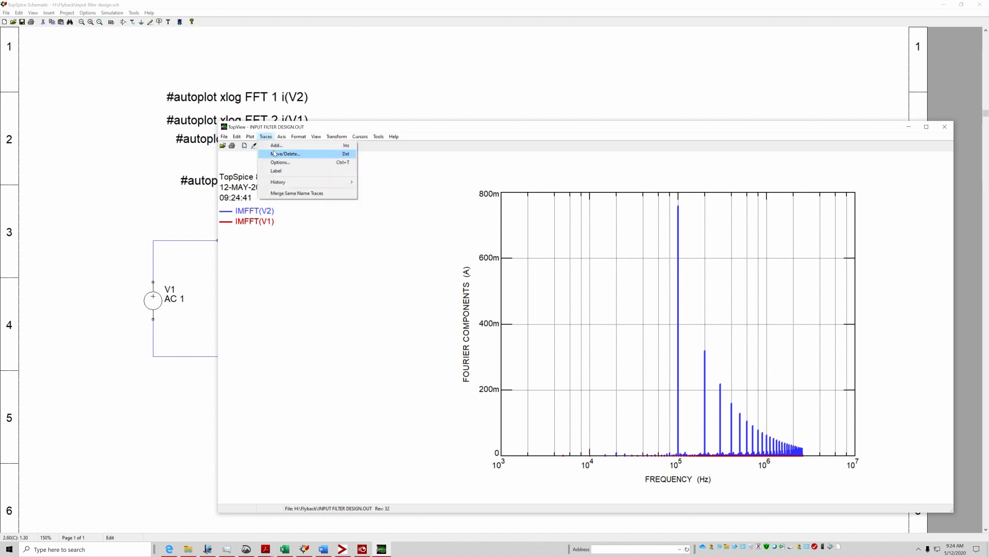
{"action": "left_click", "coordinate": [281, 155]}
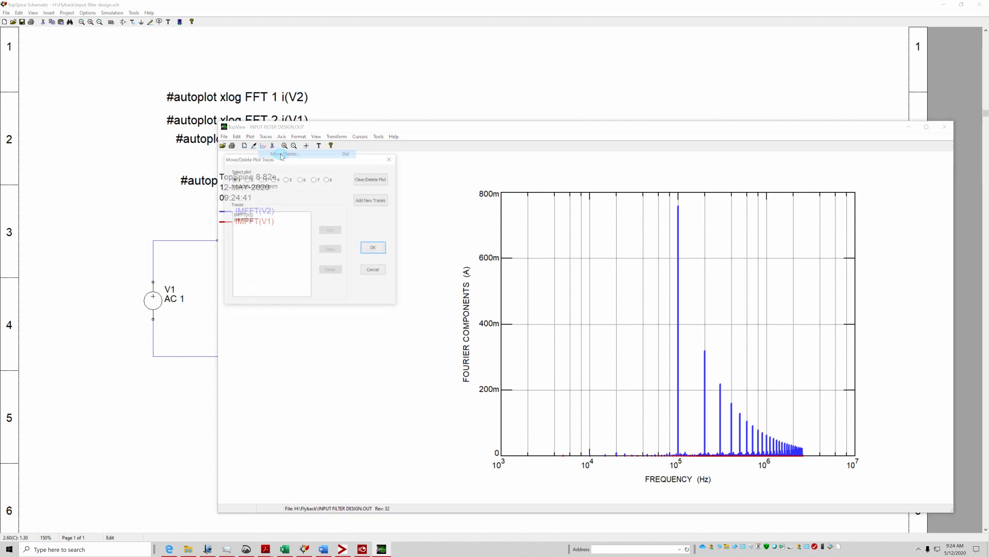
{"action": "left_click", "coordinate": [249, 220]}
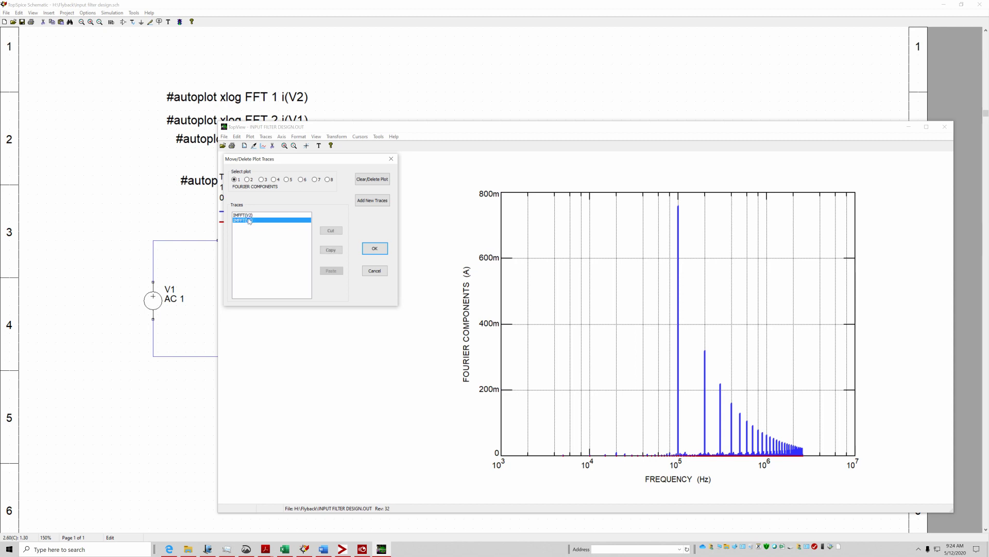
{"action": "left_click", "coordinate": [248, 180]}
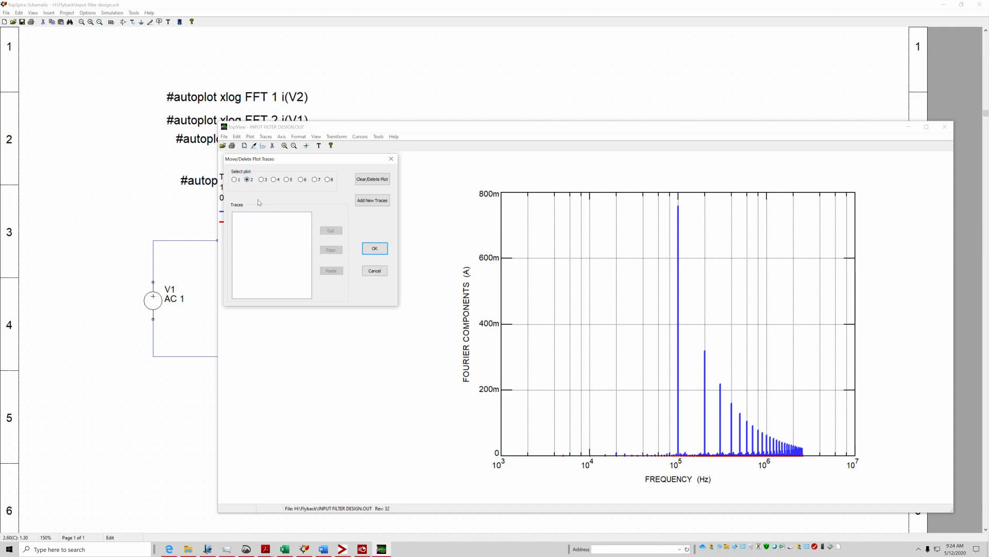
{"action": "left_click", "coordinate": [234, 180]}
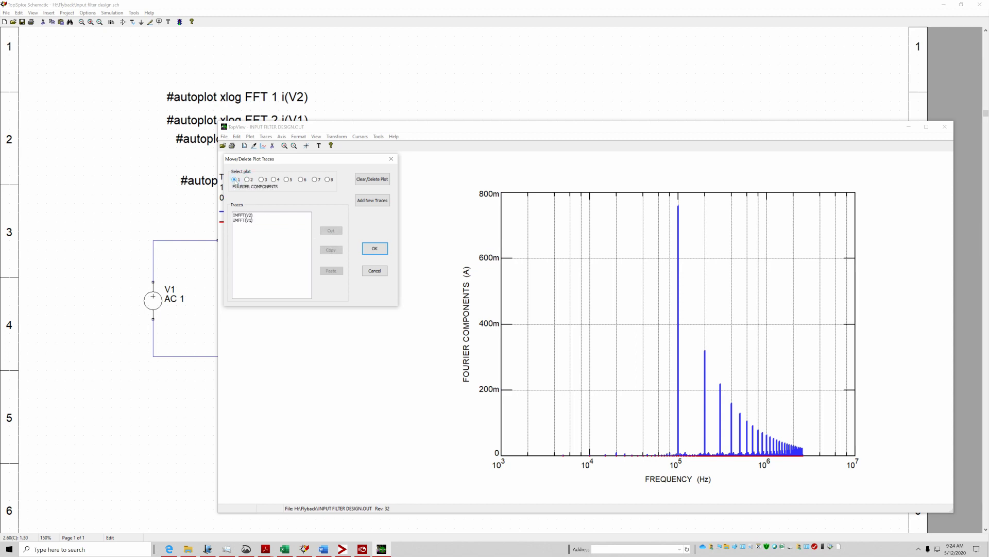
{"action": "left_click", "coordinate": [247, 221]}
{"action": "left_click", "coordinate": [330, 230]}
Paste IMFFT(V1) into plot 2 and place a cursor reading about 755m at 100 kHz
{"action": "left_click", "coordinate": [248, 179]}
{"action": "left_click", "coordinate": [331, 271]}
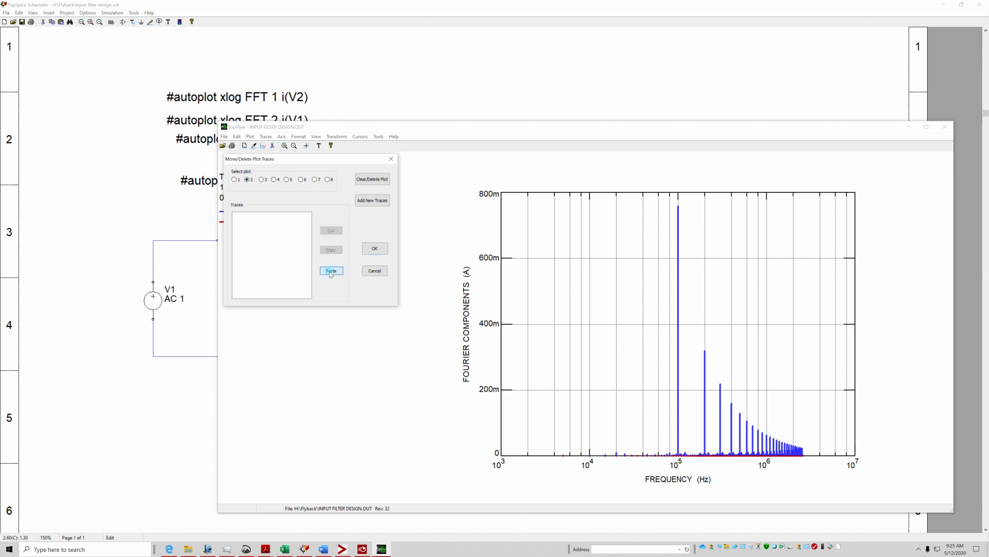
{"action": "left_click", "coordinate": [375, 249]}
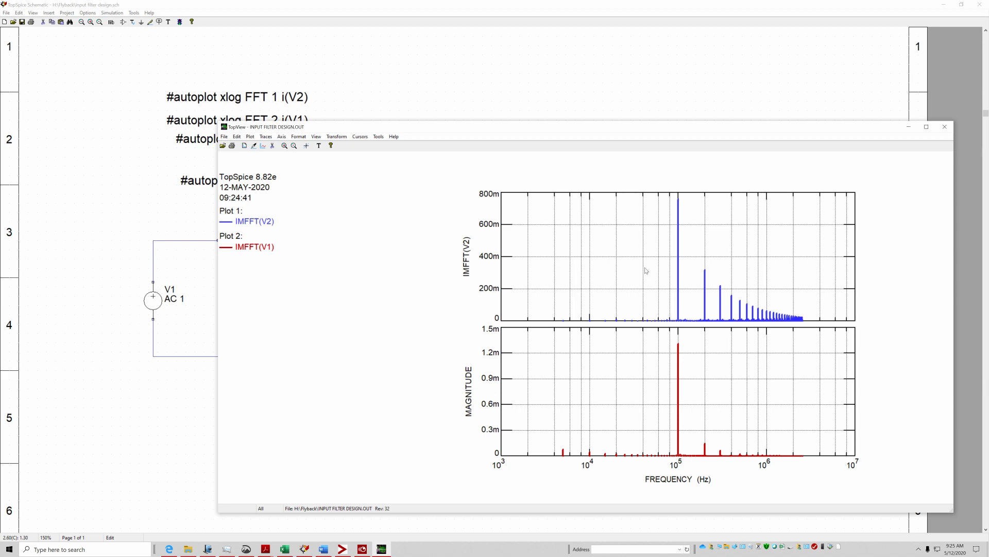
{"action": "left_click", "coordinate": [306, 145]}
{"action": "left_click", "coordinate": [678, 202]}
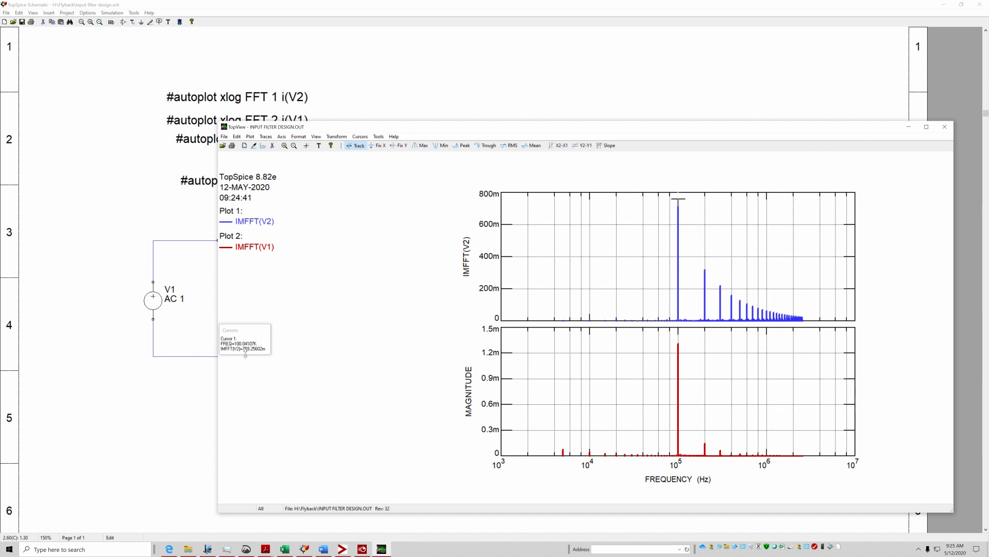
Read the red trace's 100 kHz peak with the cursor, then close the FFT plot window
{"action": "left_click_drag", "start_coordinate": [263, 333], "coordinate": [730, 229]}
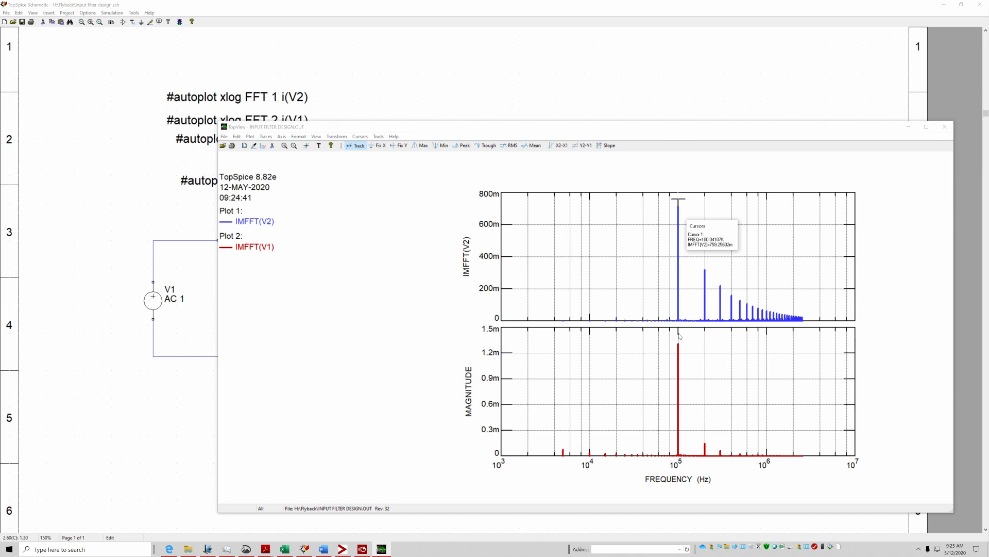
{"action": "left_click", "coordinate": [679, 349]}
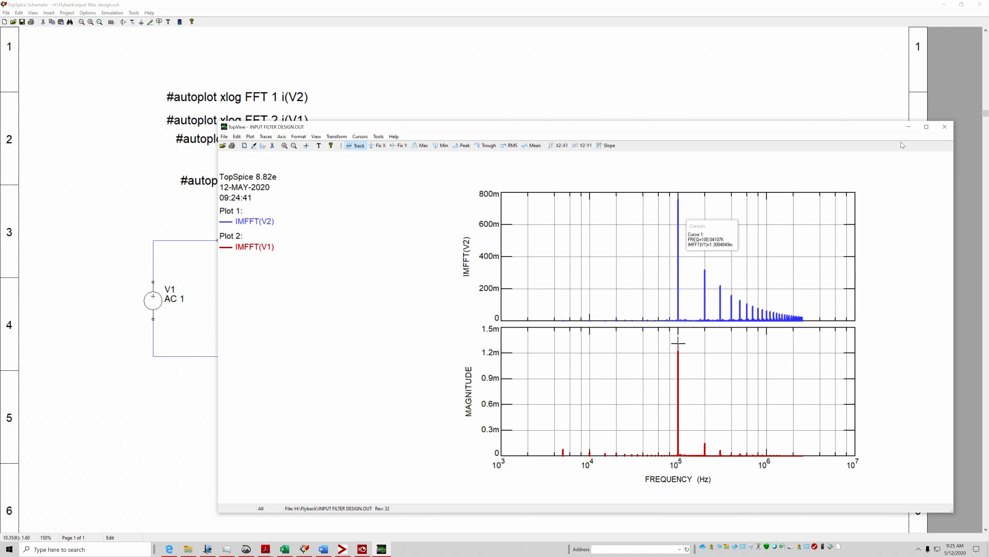
{"action": "left_click", "coordinate": [945, 128]}
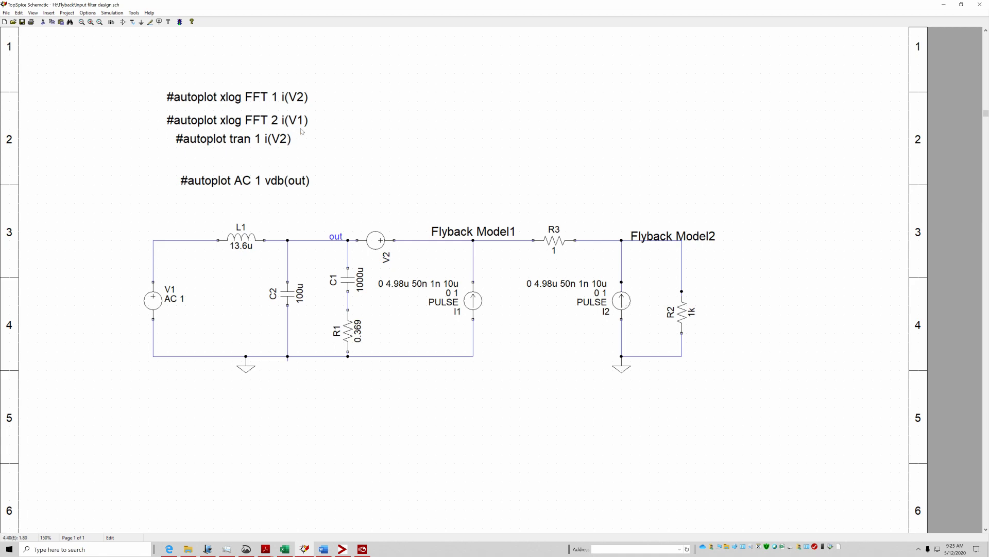
Comment out the FFT 1 autoplot line with a leading asterisk
{"action": "left_click", "coordinate": [189, 97]}
{"action": "double_click", "coordinate": [189, 98]}
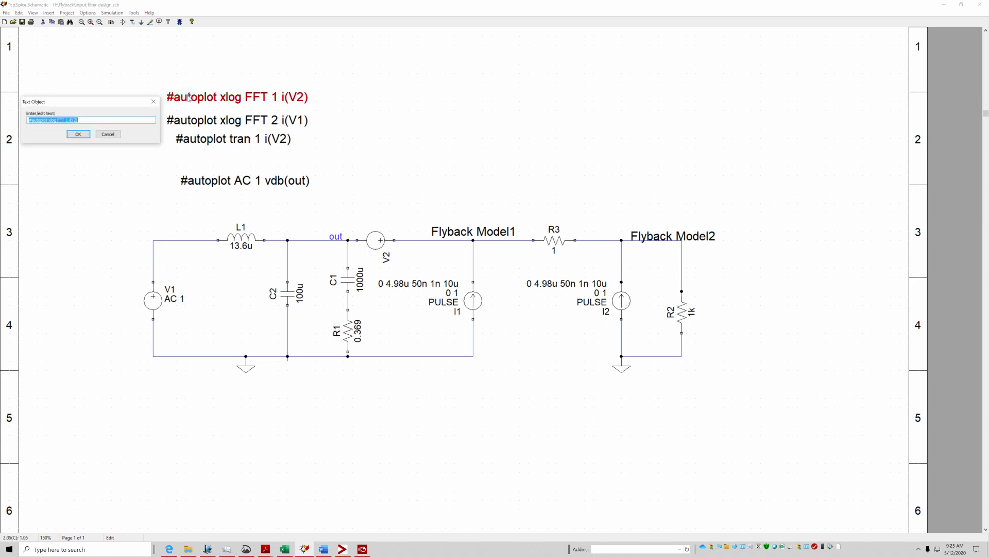
{"action": "key", "text": "Home"}
{"action": "key", "text": "Return"}
Add a leading '*' to the FFT 2 autoplot line to disable it
{"action": "left_click", "coordinate": [206, 120]}
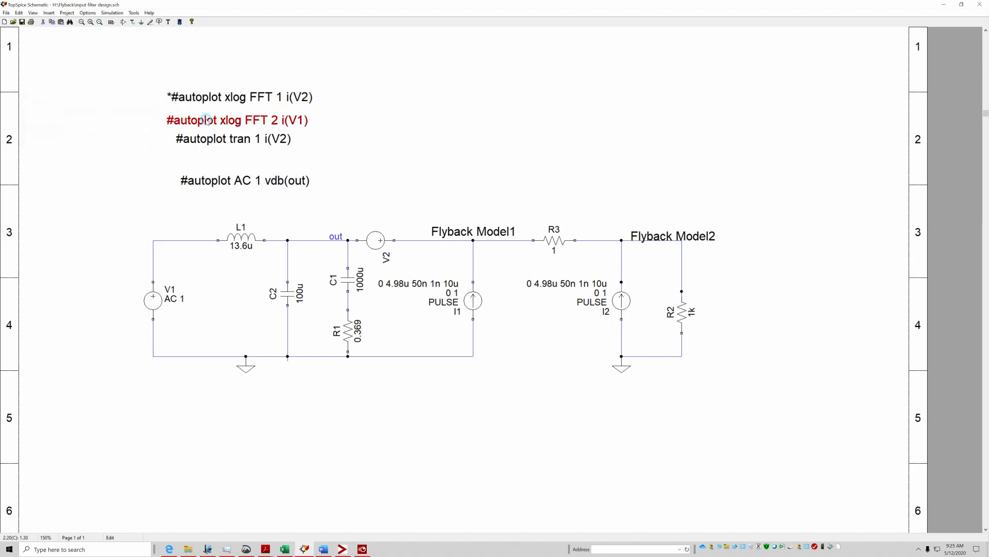
{"action": "double_click", "coordinate": [206, 120]}
{"action": "key", "text": "Home"}
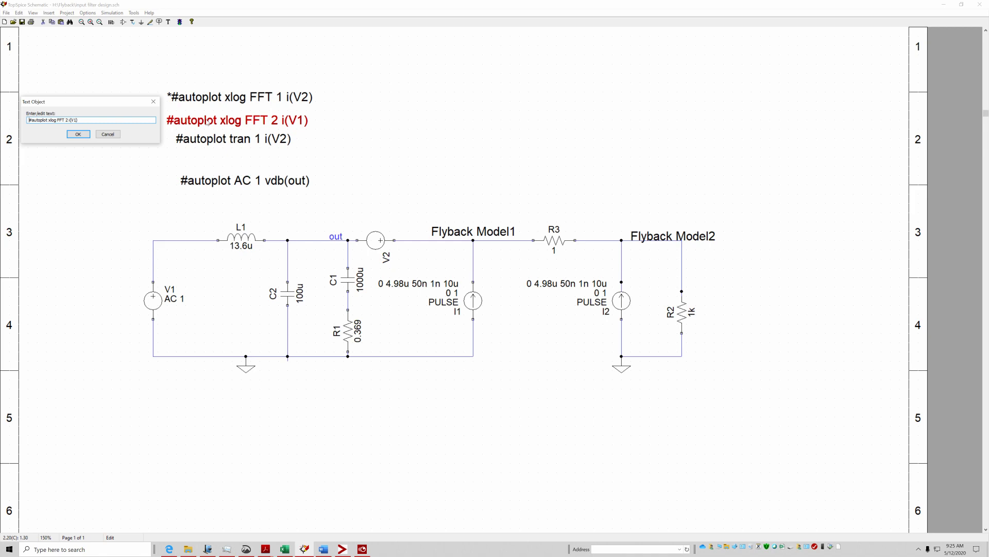
{"action": "type", "text": "*"}
{"action": "left_click", "coordinate": [78, 134]}
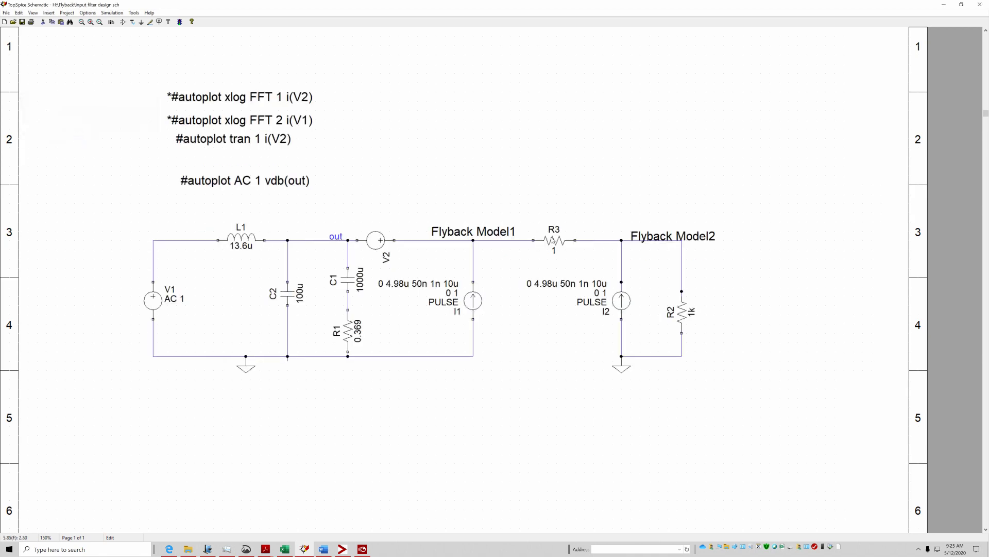
Give I2's PULSE source a 5u delay so it reads '5u 4.98u 50n 1n 10u'
{"action": "double_click", "coordinate": [622, 304]}
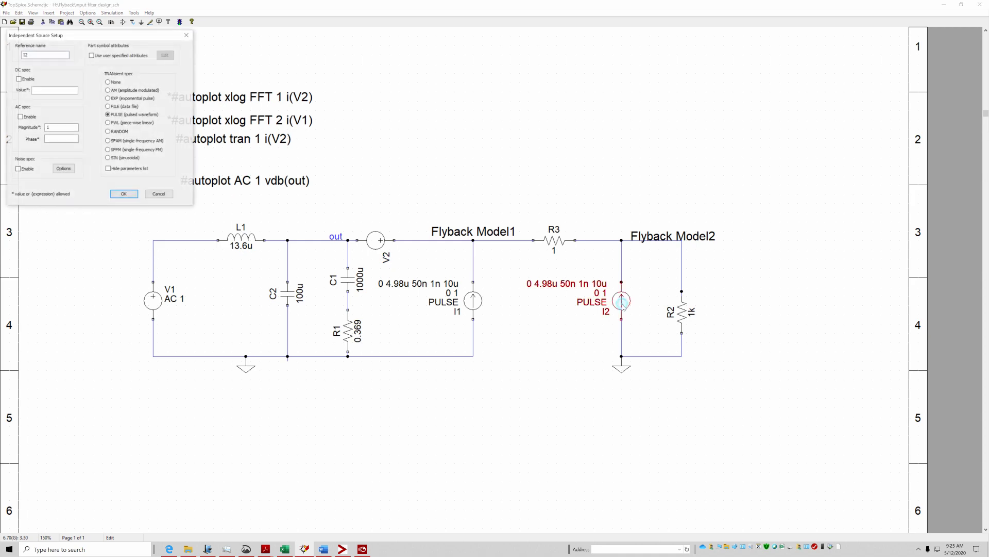
{"action": "left_click_drag", "start_coordinate": [145, 33], "coordinate": [760, 206]}
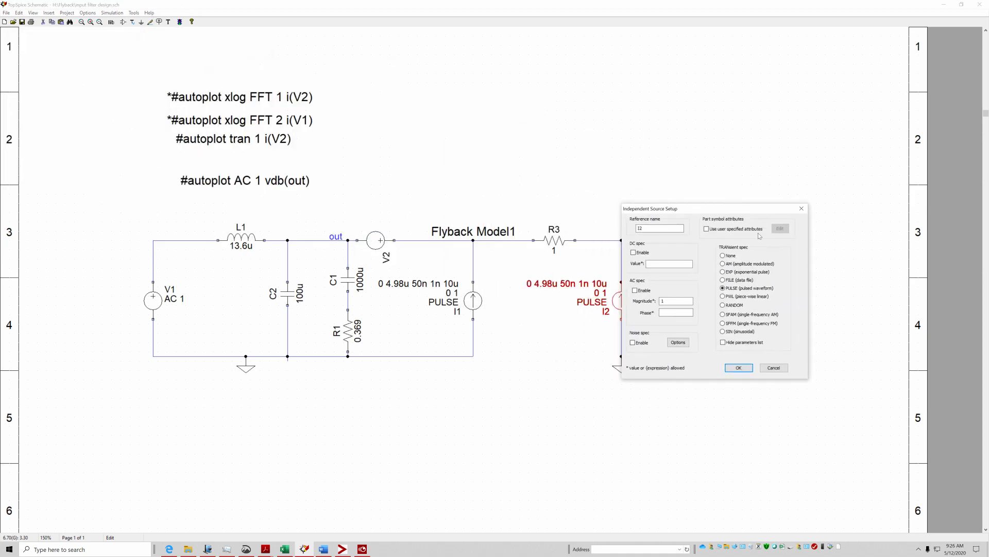
{"action": "left_click", "coordinate": [742, 289]}
{"action": "double_click", "coordinate": [679, 263]}
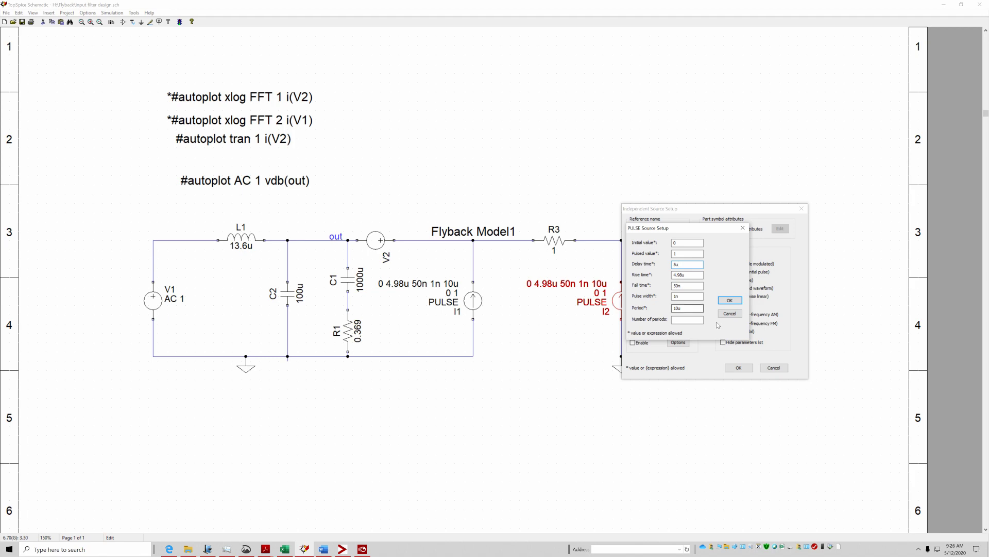
{"action": "left_click", "coordinate": [729, 300]}
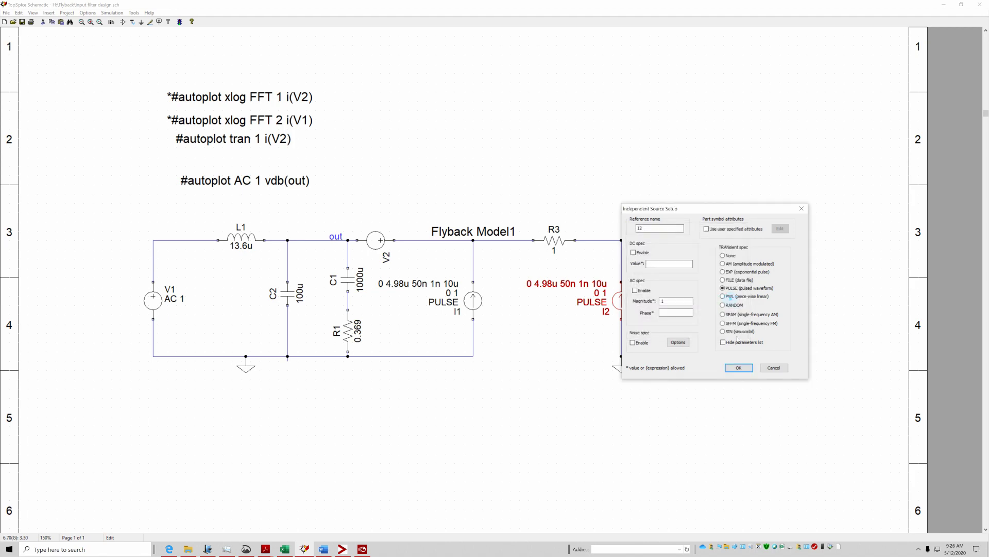
{"action": "left_click", "coordinate": [739, 368]}
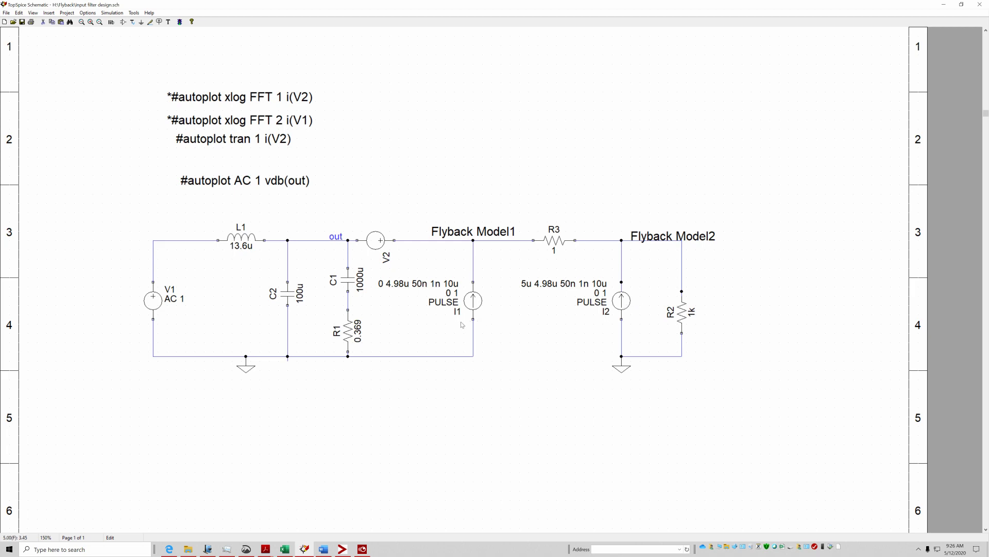
{"action": "left_click", "coordinate": [180, 23]}
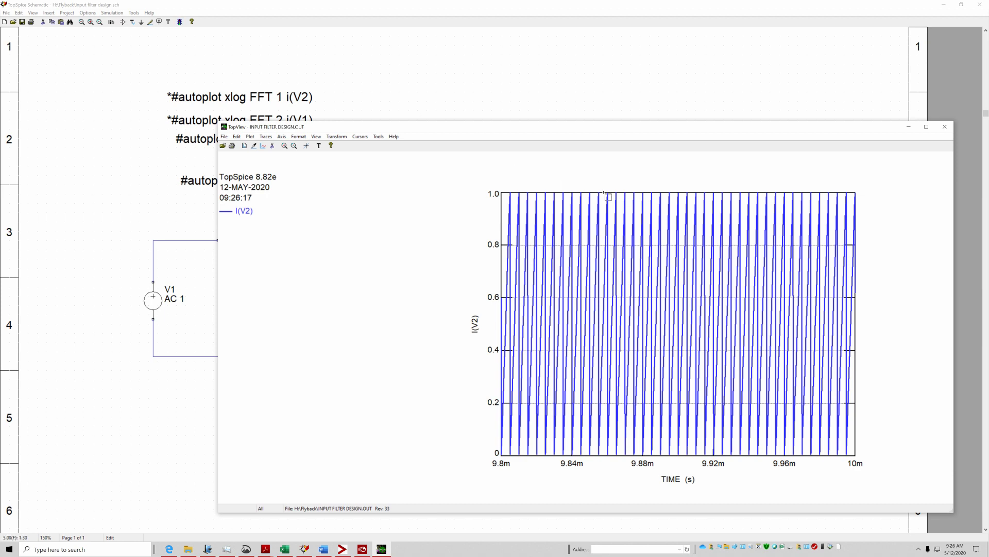
{"action": "left_click_drag", "start_coordinate": [599, 188], "coordinate": [663, 461]}
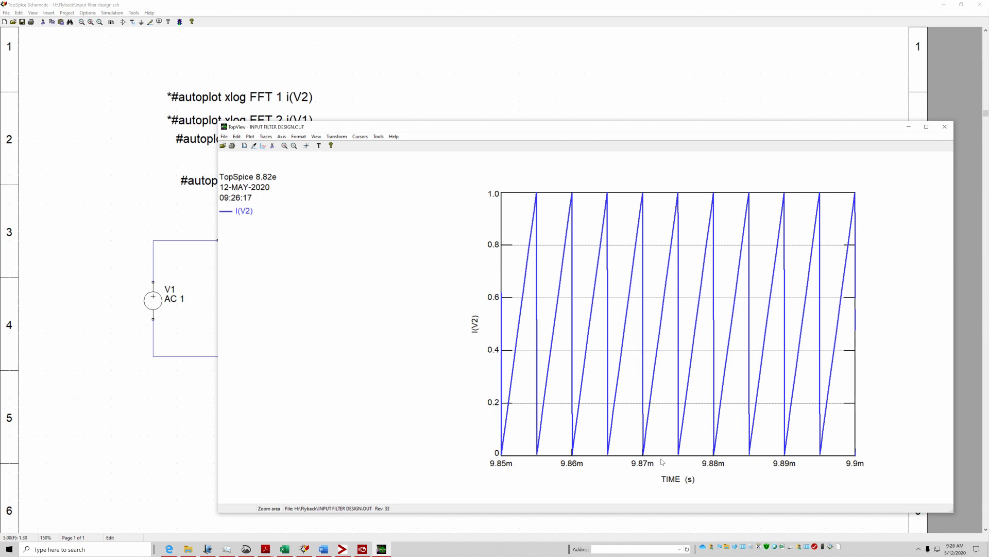
{"action": "left_click", "coordinate": [360, 137]}
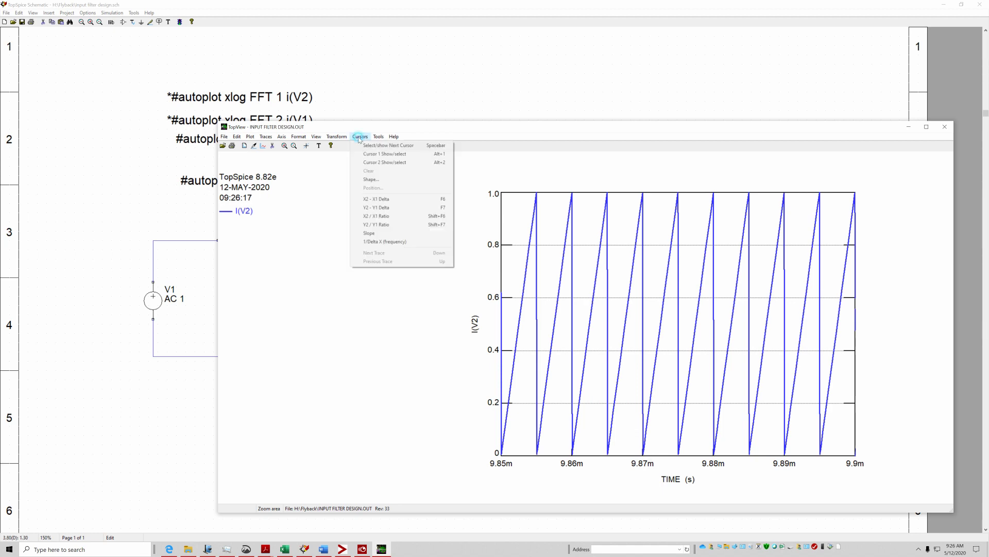
{"action": "left_click", "coordinate": [397, 242]}
{"action": "left_click", "coordinate": [606, 194]}
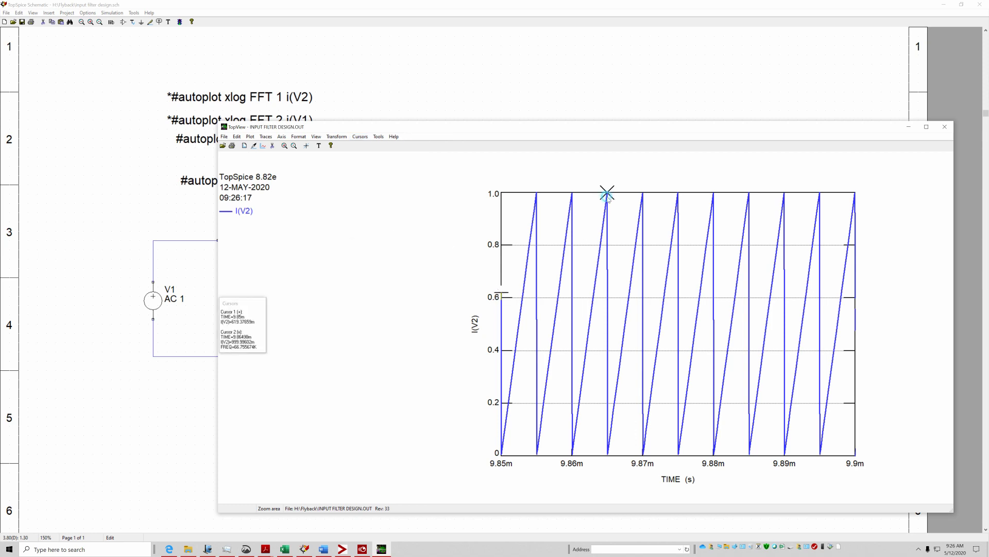
{"action": "left_click", "coordinate": [642, 194]}
{"action": "left_click", "coordinate": [249, 304]}
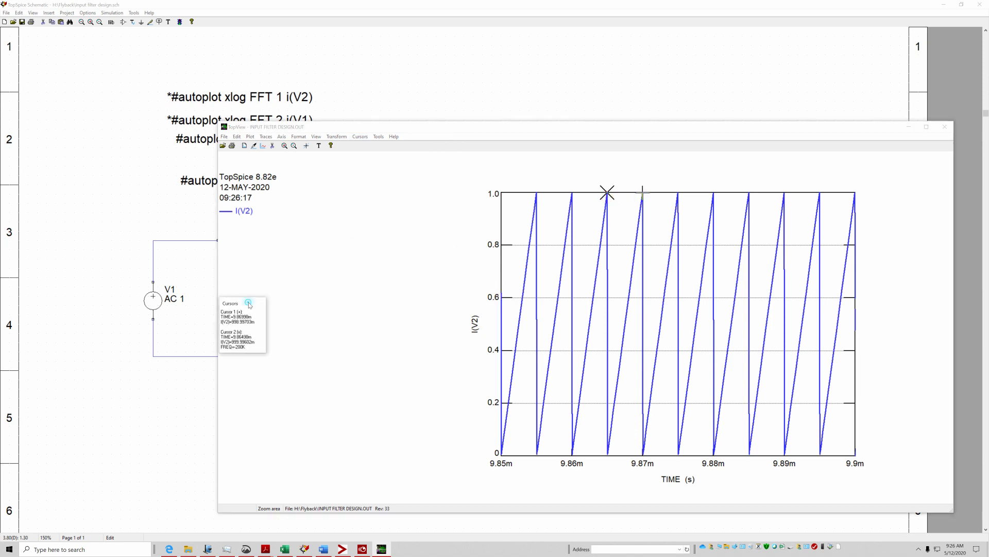
{"action": "left_click_drag", "start_coordinate": [249, 304], "coordinate": [441, 235]}
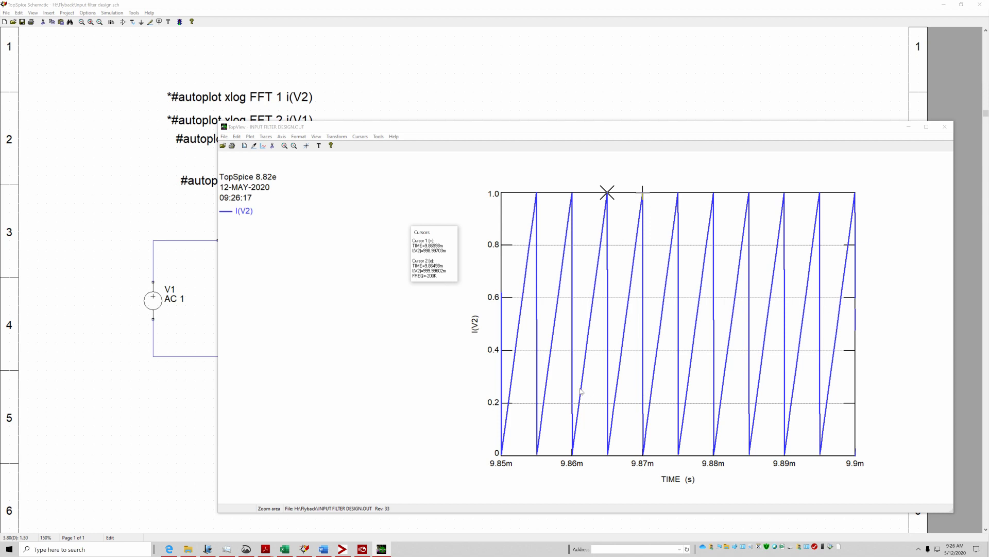
{"action": "left_click", "coordinate": [945, 127]}
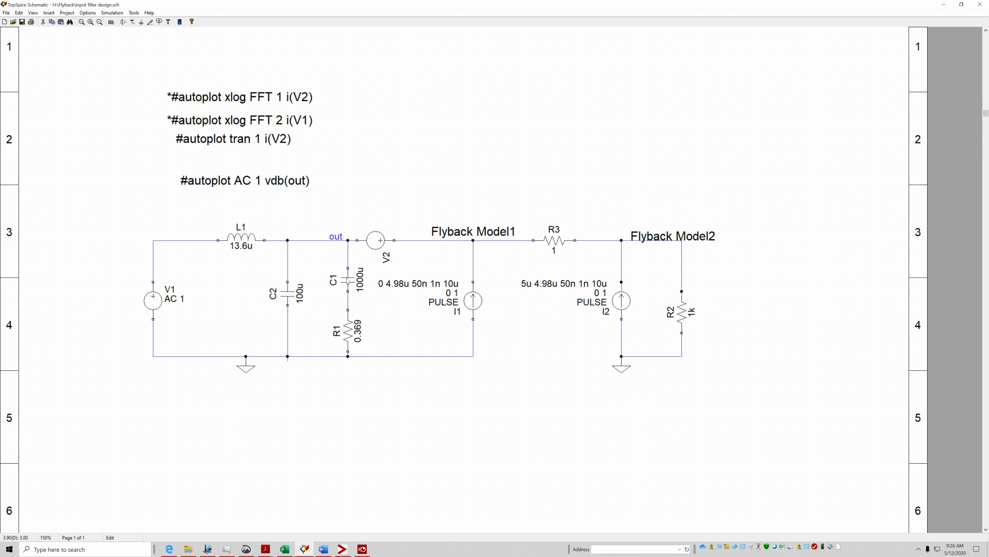
Remove the leading asterisk from the FFT 1 autoplot line
{"action": "double_click", "coordinate": [191, 98]}
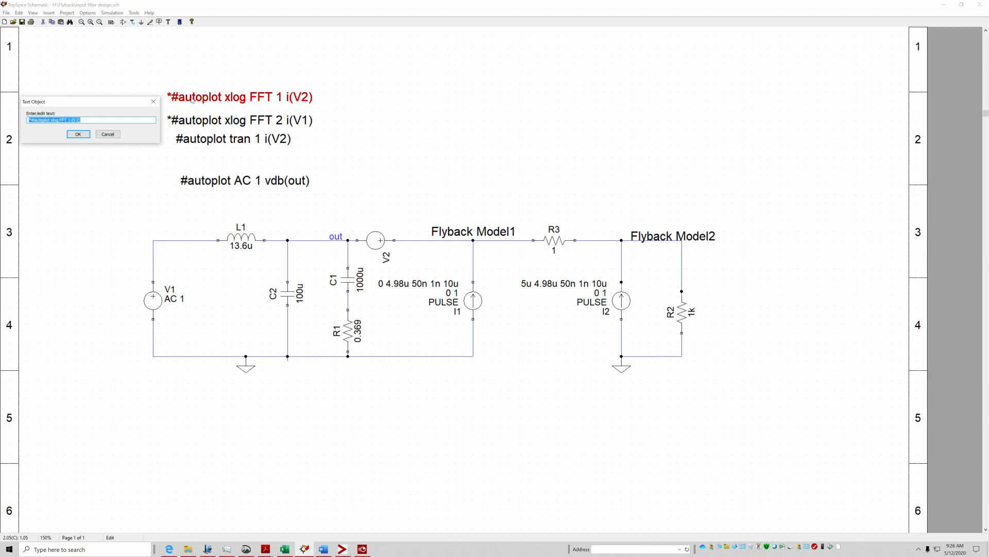
{"action": "key", "text": "Home"}
{"action": "key", "text": "Delete"}
{"action": "key", "text": "Return"}
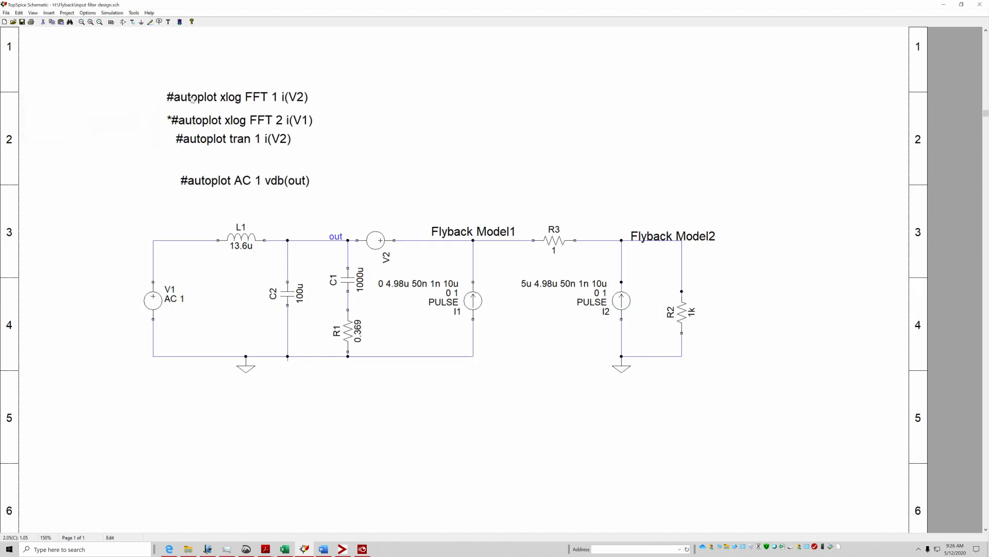
Uncomment the FFT 2 autoplot line as well and rerun the simulation
{"action": "double_click", "coordinate": [201, 120]}
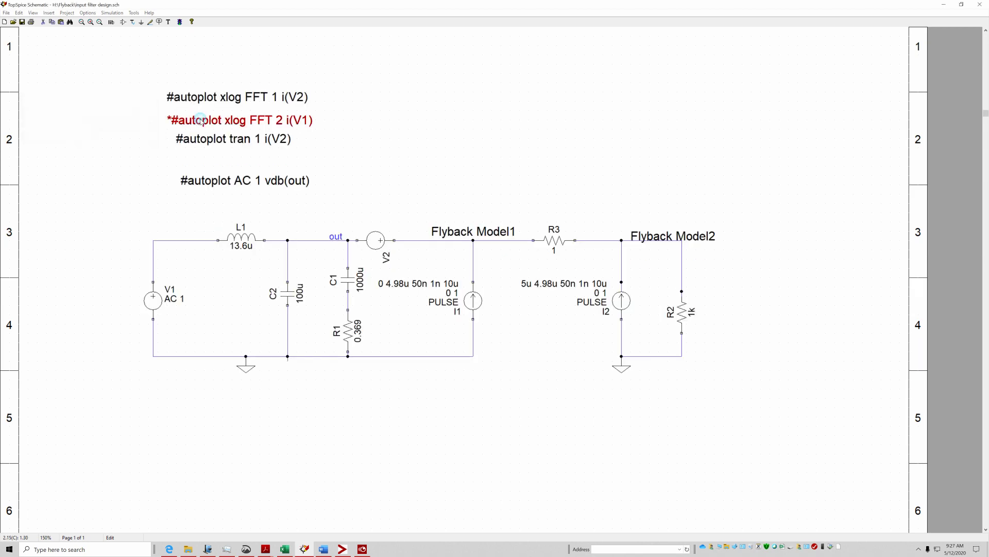
{"action": "key", "text": "Home"}
{"action": "key", "text": "Delete"}
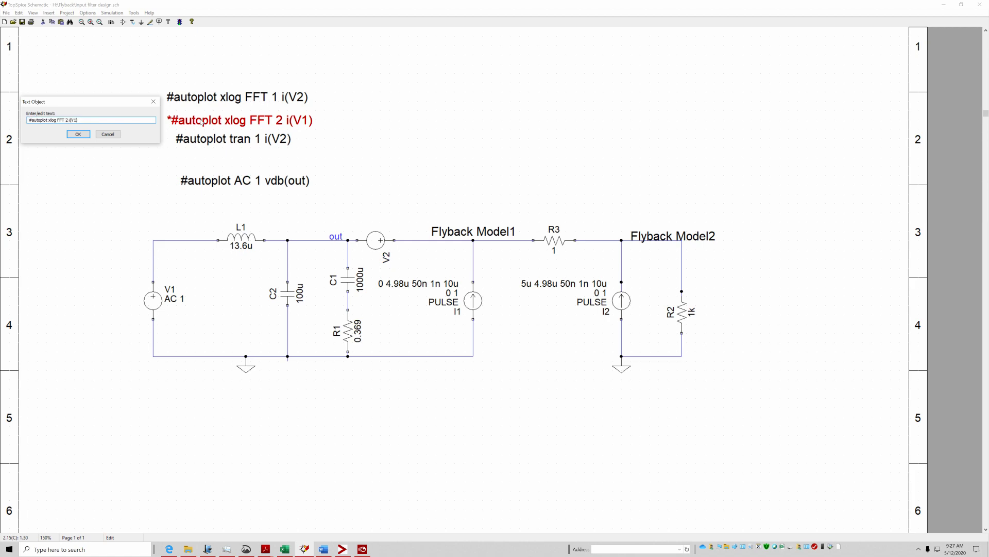
{"action": "key", "text": "Return"}
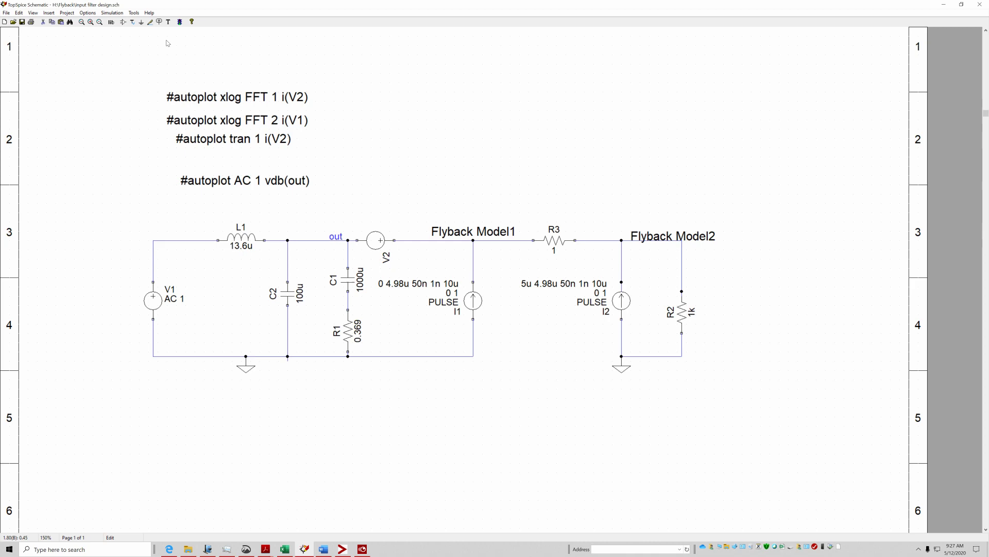
{"action": "left_click", "coordinate": [180, 22]}
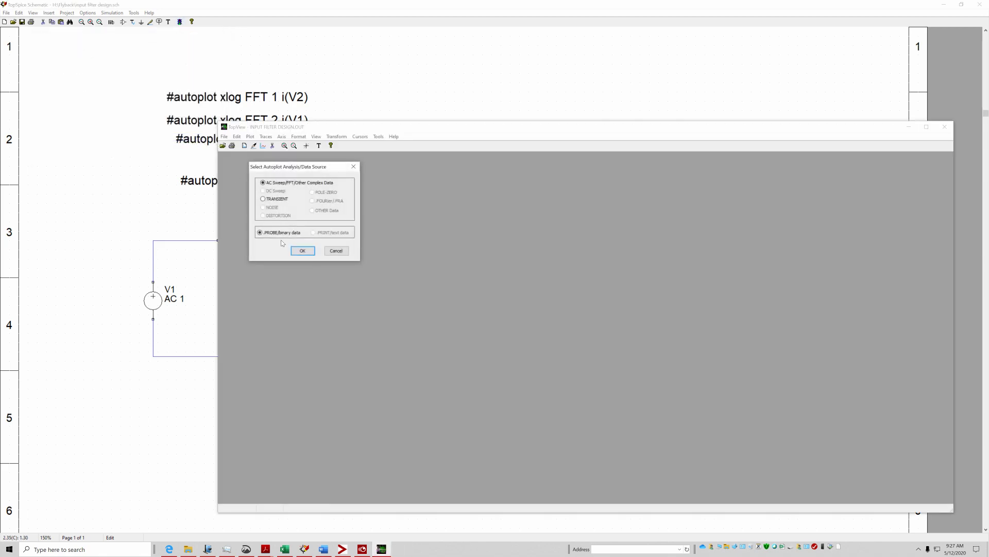
Accept the FFT data source and move IMFFT(V1) from plot 1 into a separate plot 2
{"action": "left_click", "coordinate": [303, 252]}
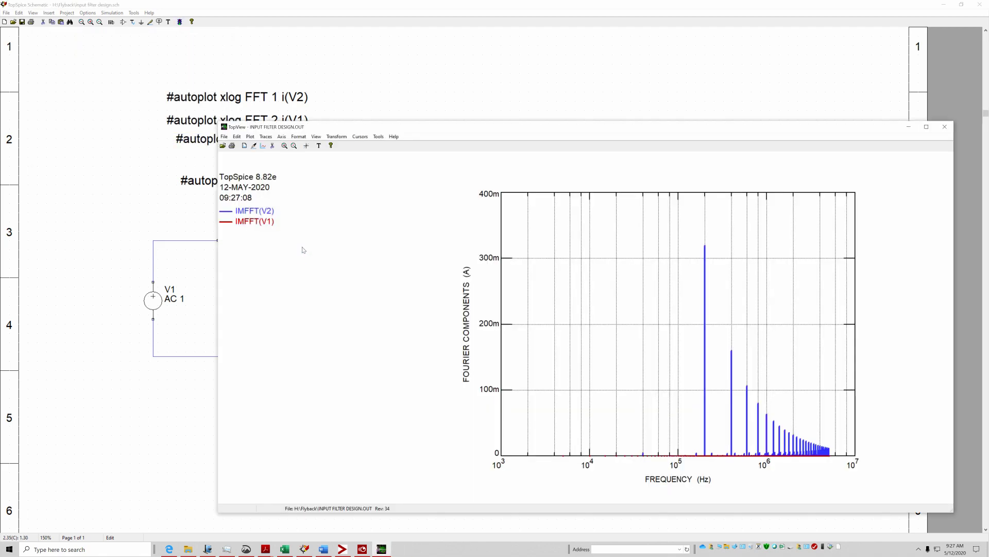
{"action": "left_click", "coordinate": [266, 137]}
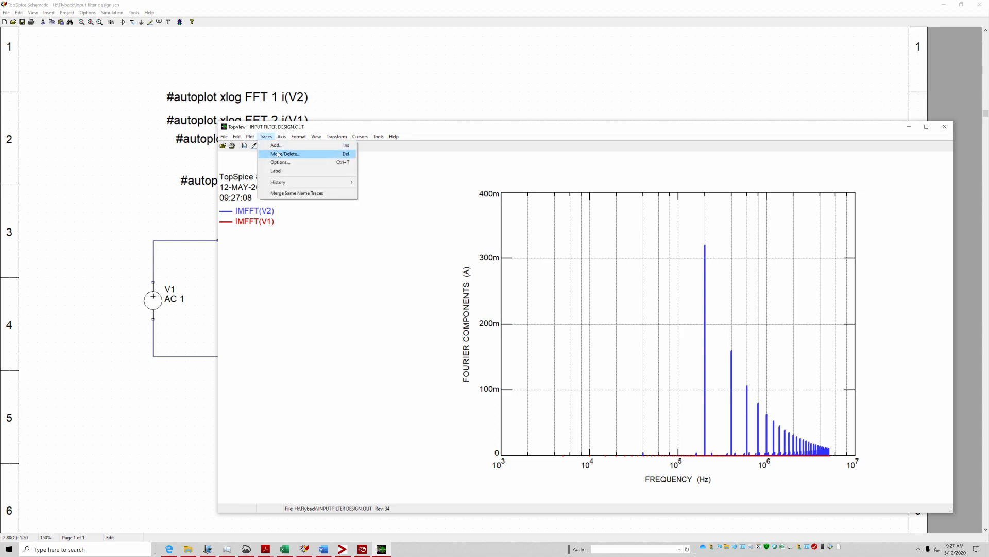
{"action": "left_click", "coordinate": [279, 154]}
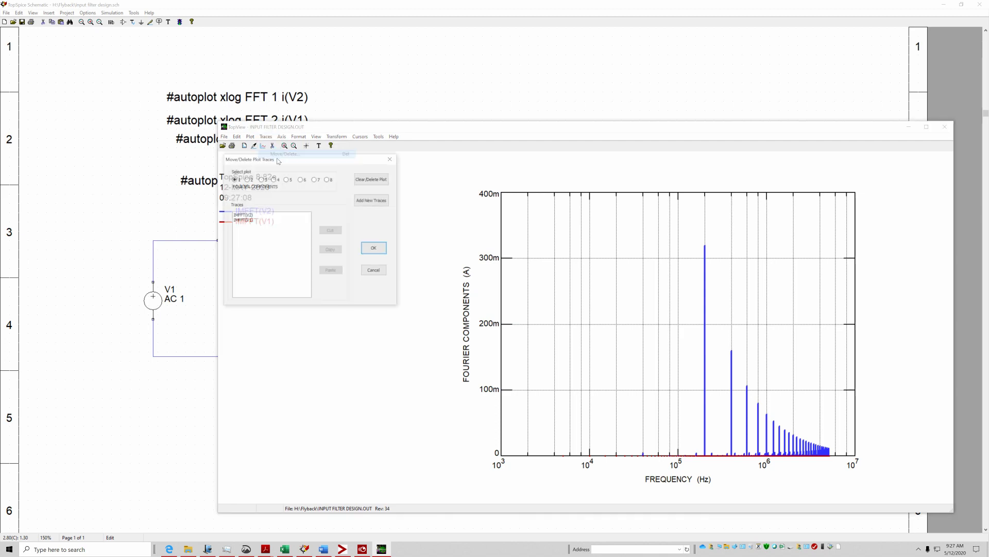
{"action": "left_click", "coordinate": [247, 220]}
{"action": "left_click", "coordinate": [248, 179]}
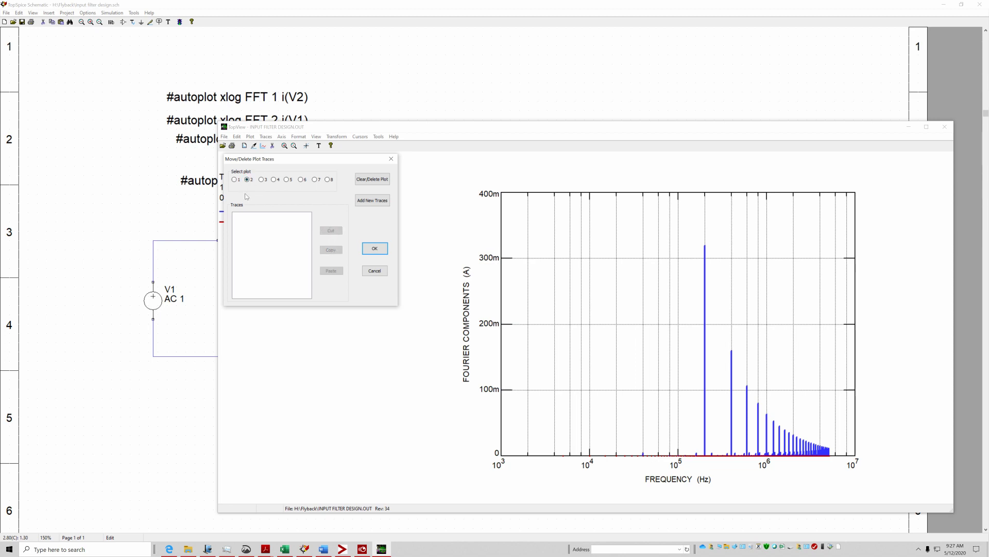
{"action": "left_click", "coordinate": [238, 180]}
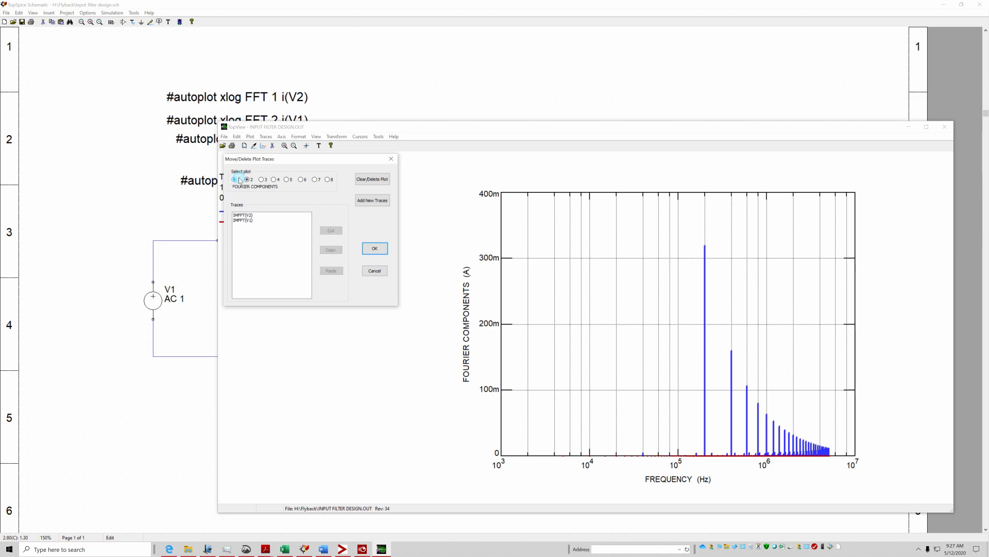
{"action": "left_click", "coordinate": [243, 221]}
{"action": "left_click", "coordinate": [331, 230]}
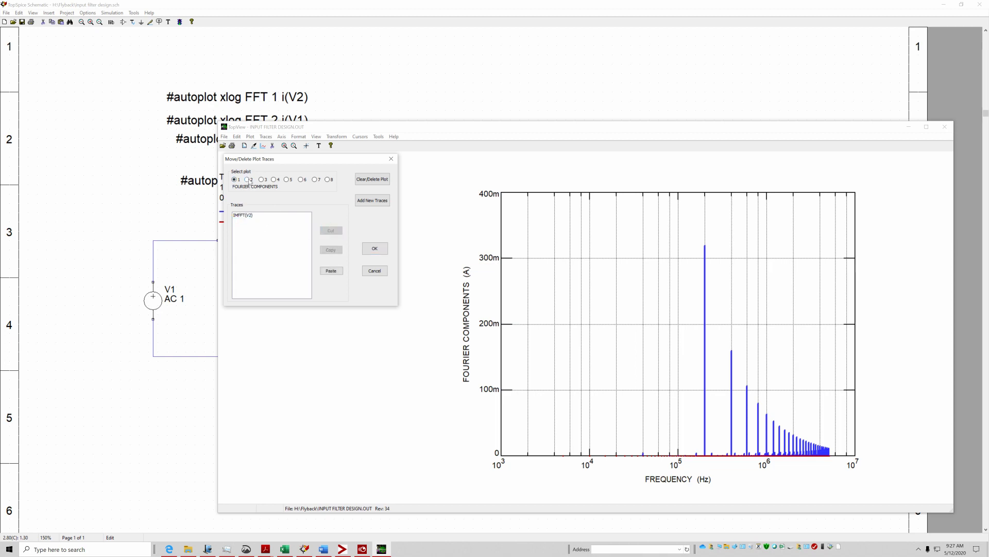
{"action": "left_click", "coordinate": [249, 179]}
{"action": "left_click", "coordinate": [331, 270]}
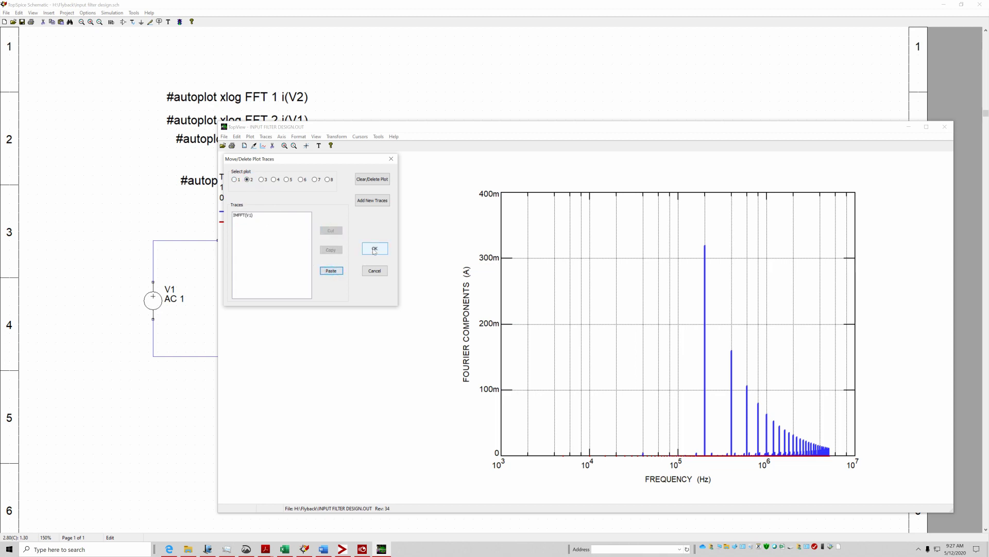
{"action": "left_click", "coordinate": [374, 249]}
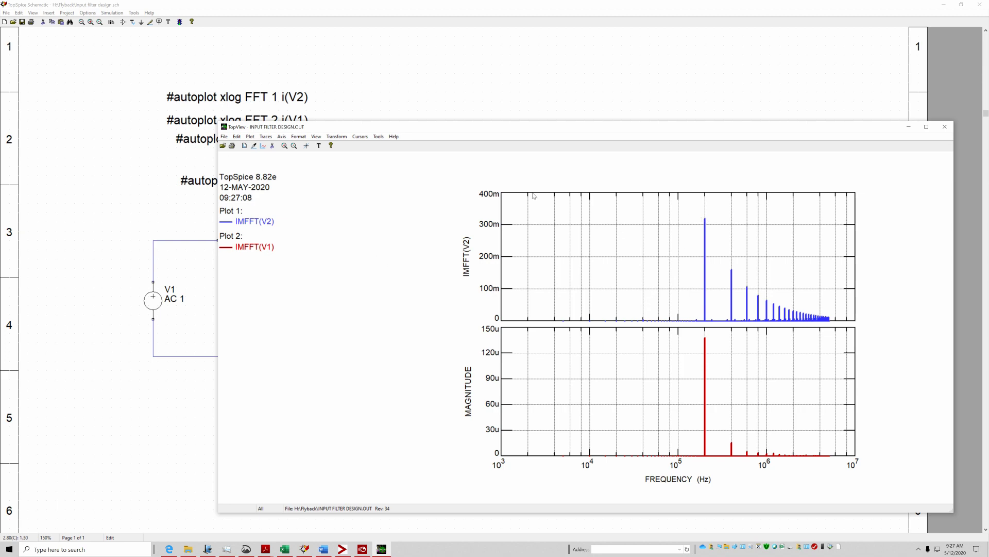
Snap cursors to both 200 kHz FFT peaks (IMFFT(V1) about 137u), then close the TopView window
{"action": "left_click", "coordinate": [306, 146]}
{"action": "left_click", "coordinate": [705, 220]}
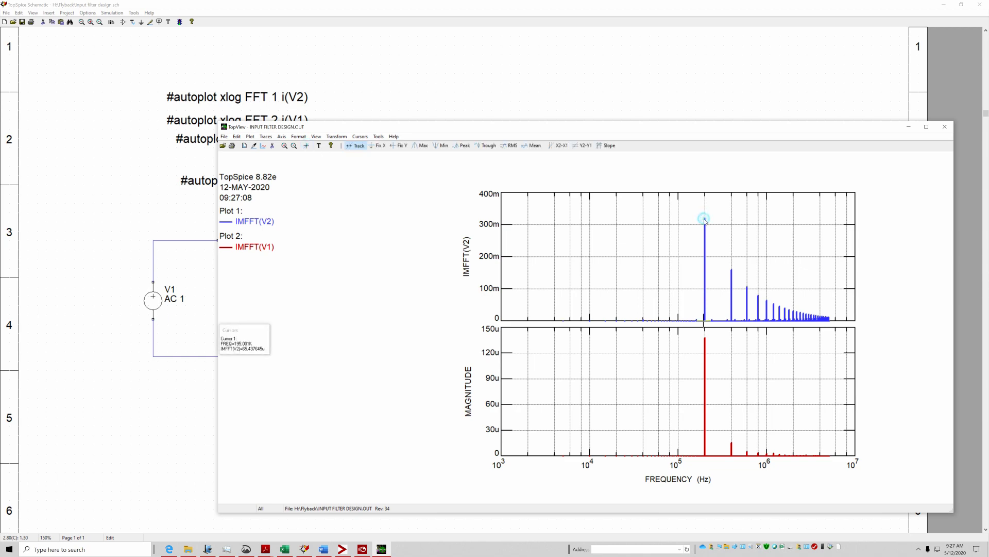
{"action": "left_click", "coordinate": [705, 220]}
{"action": "left_click_drag", "start_coordinate": [258, 331], "coordinate": [606, 369]}
{"action": "left_click", "coordinate": [705, 347]}
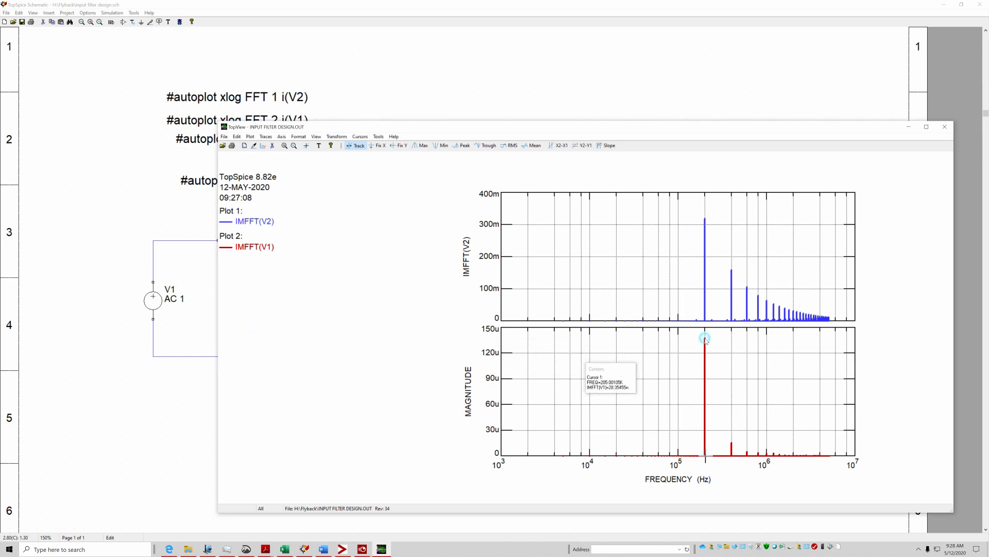
{"action": "left_click", "coordinate": [706, 341]}
{"action": "left_click", "coordinate": [949, 127]}
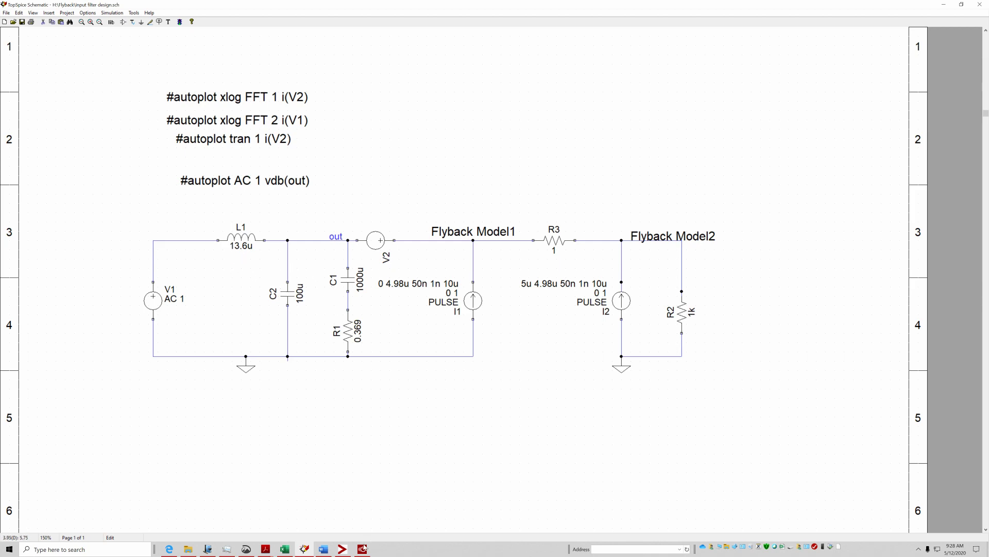
{"action": "left_click", "coordinate": [363, 549]}
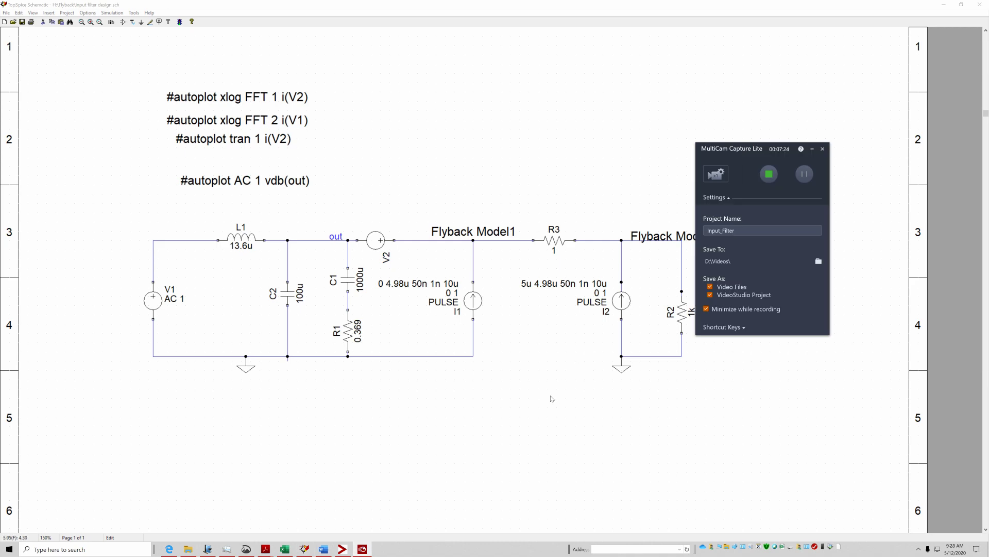